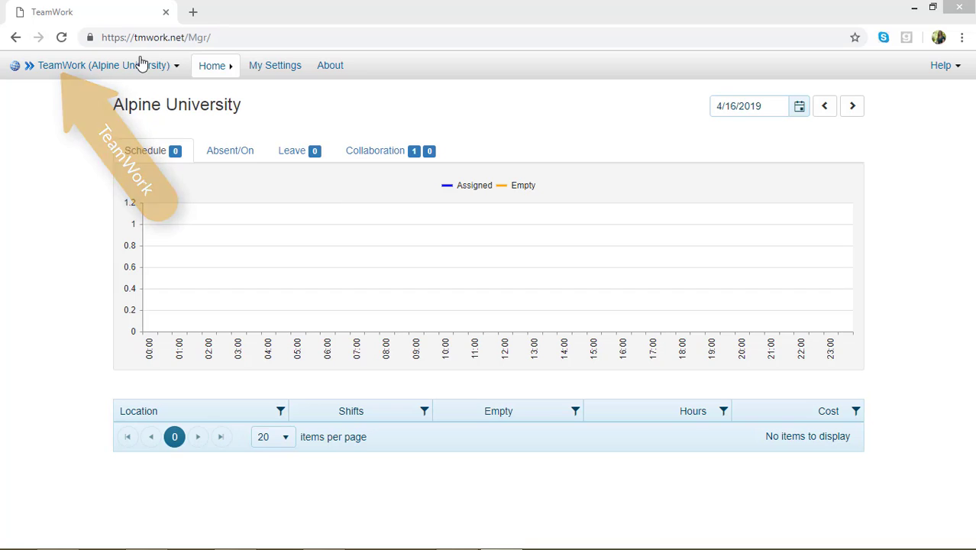
- Open the custom fields page in the organization settings of Alpine University
click(140, 62)
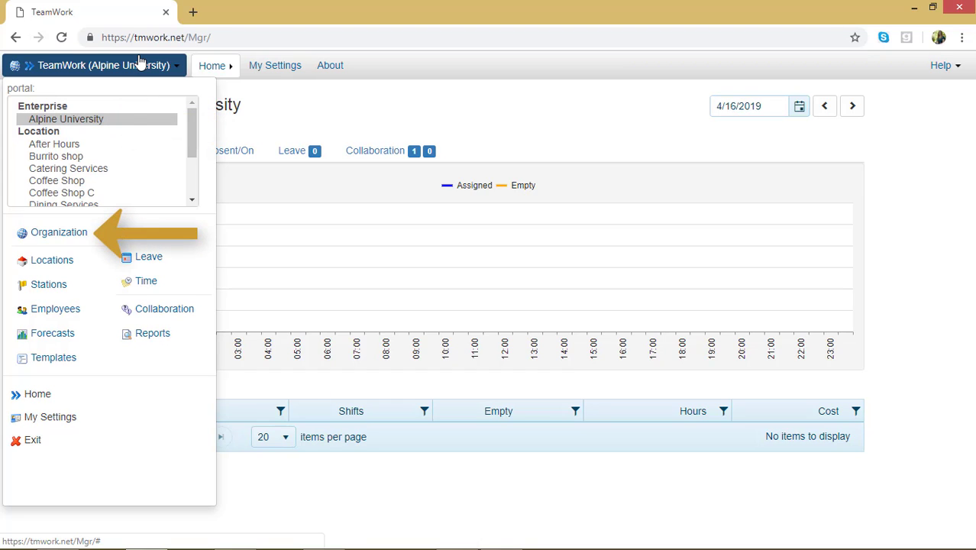
click(71, 236)
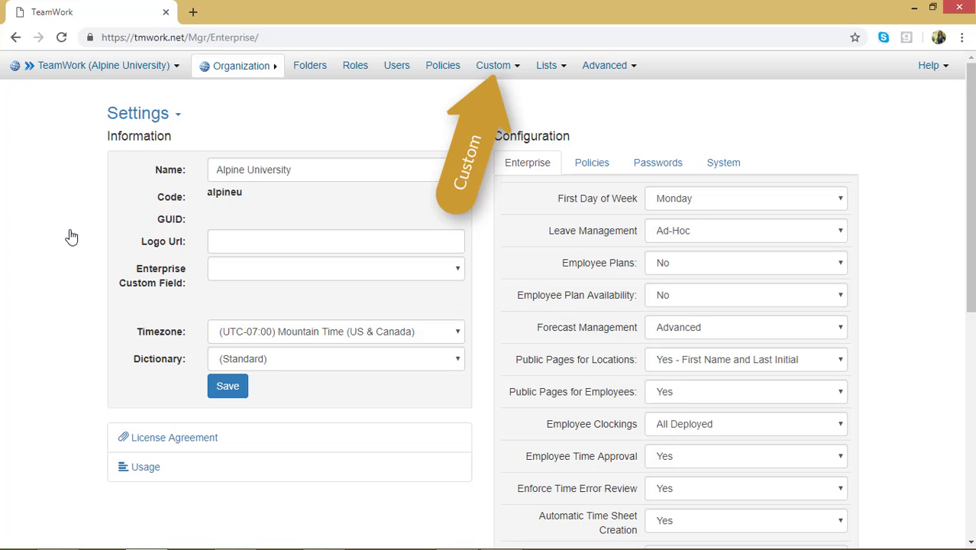
click(496, 75)
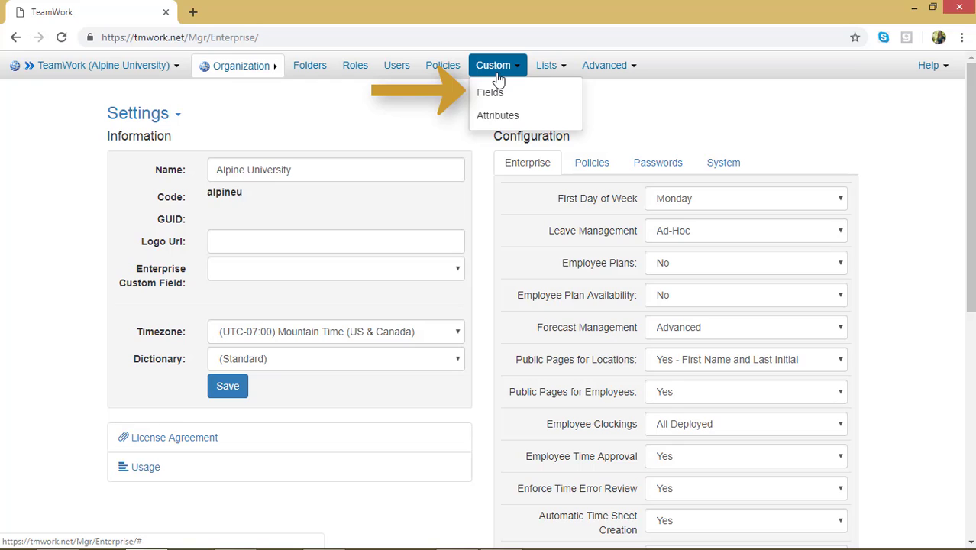
click(491, 92)
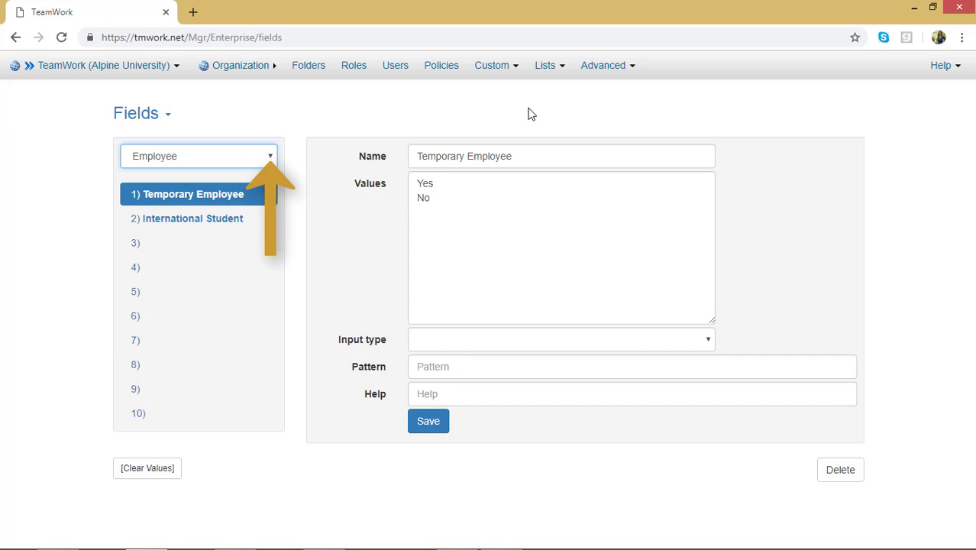
- Switch to the Station custom fields and name the first, empty field "Station Custom Field Blank"
click(274, 156)
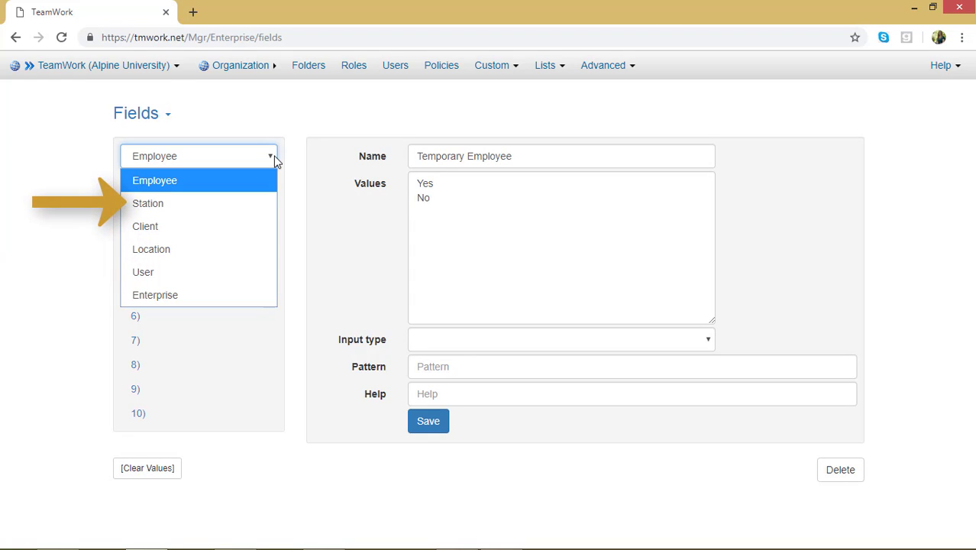
click(242, 205)
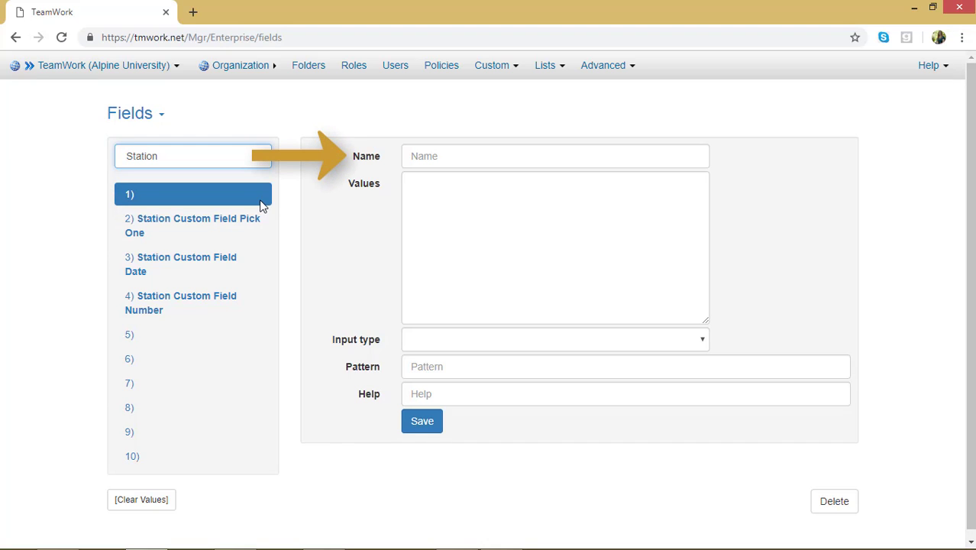
click(418, 163)
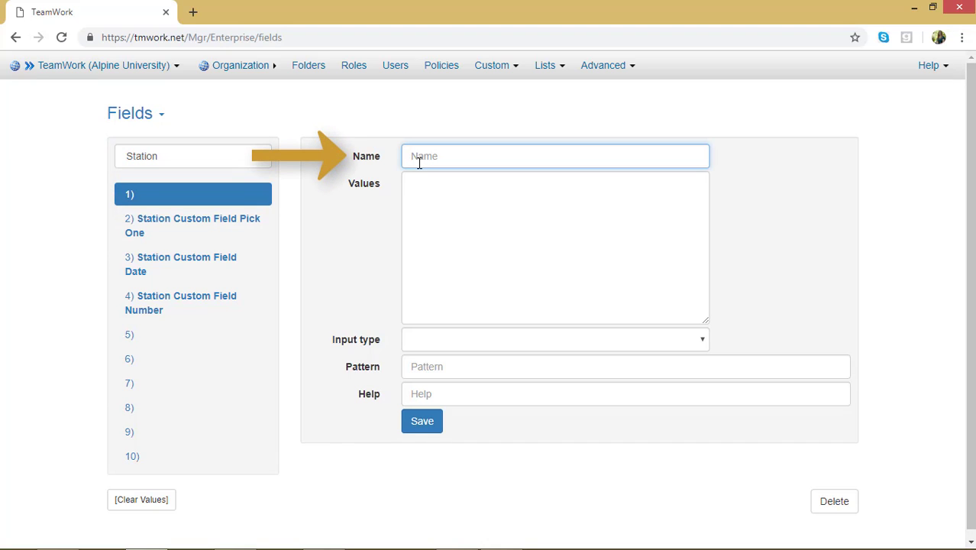
text(Station Custom Field Blank)
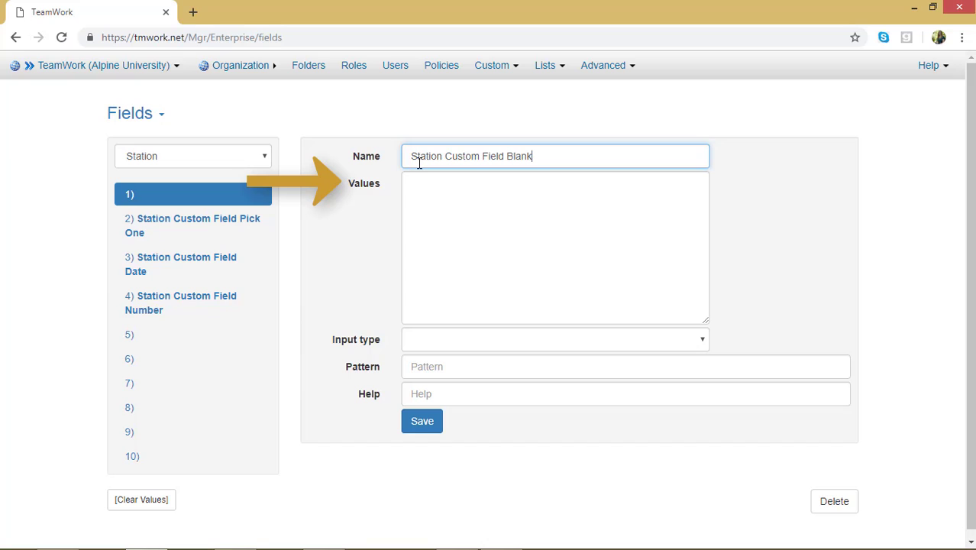
- Try listing Yes and No on separate lines as the field's values, and clear them again
click(425, 195)
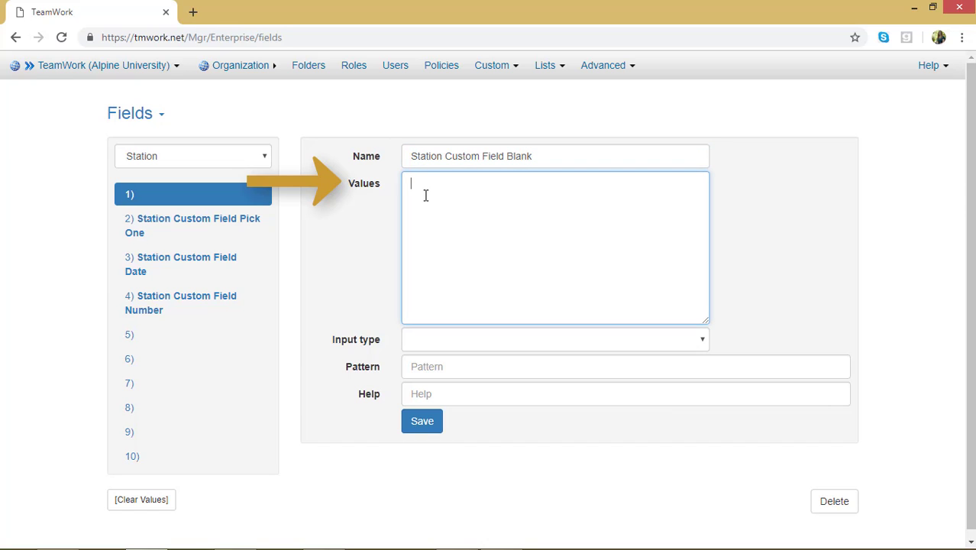
text(Yes )
text(No)
drag(425, 196, 389, 163)
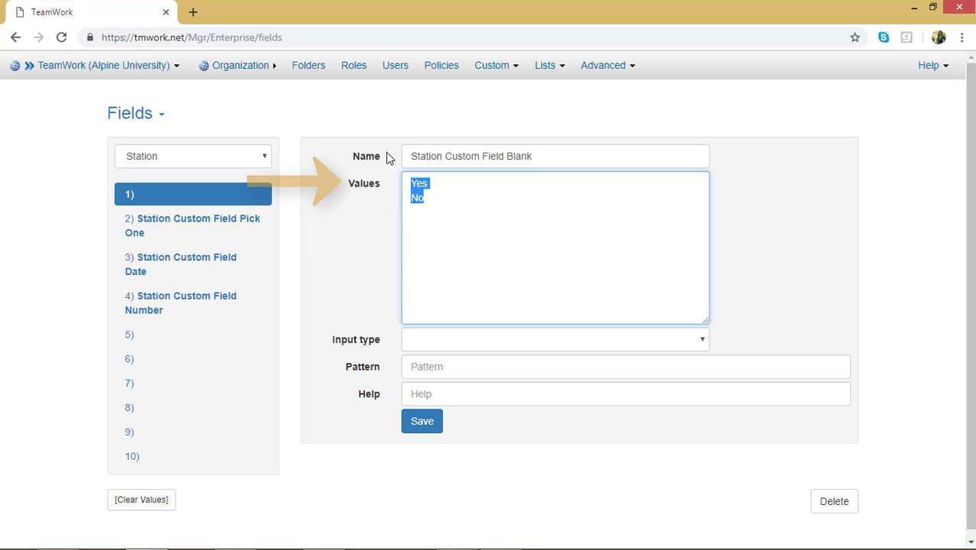
key(BackSpace)
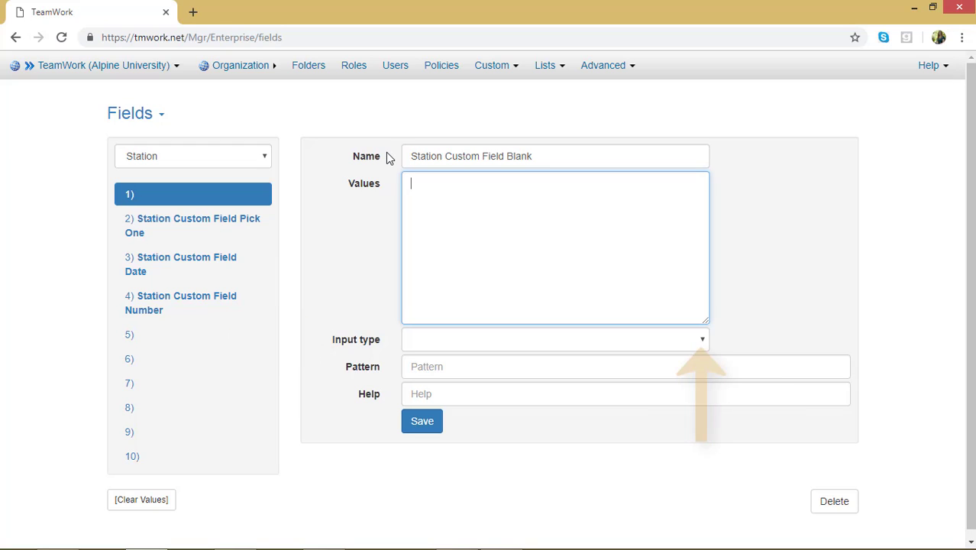
- Choose the blank input type for Station Custom Field Blank and save the field
click(695, 342)
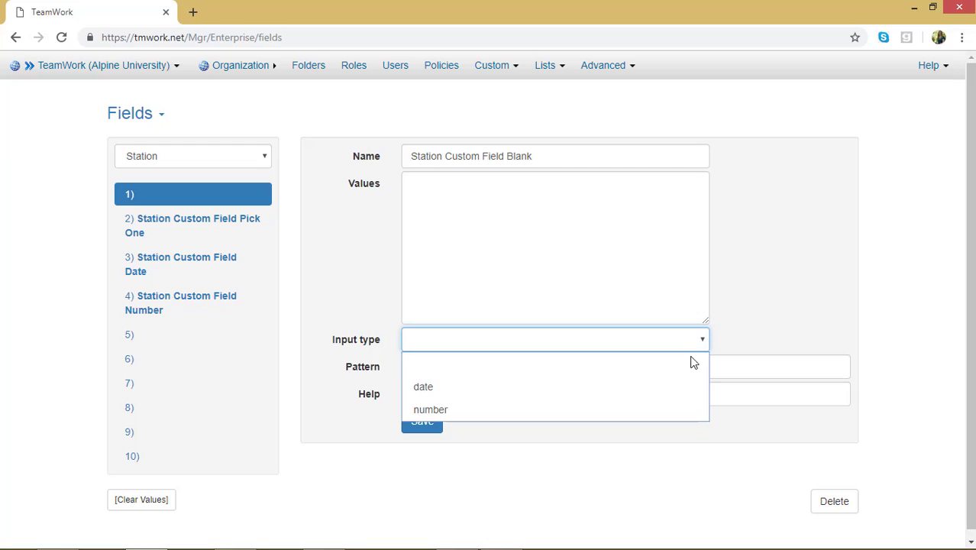
click(694, 358)
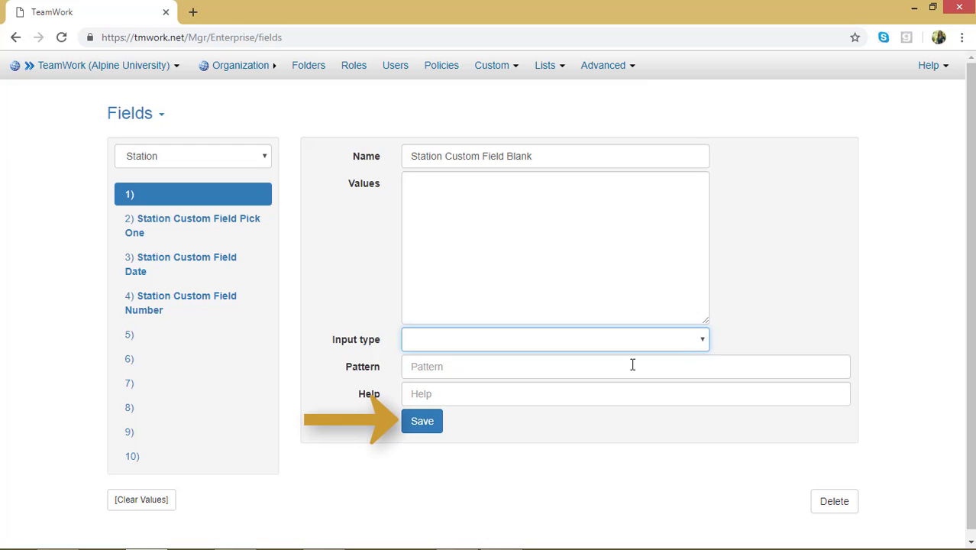
click(421, 420)
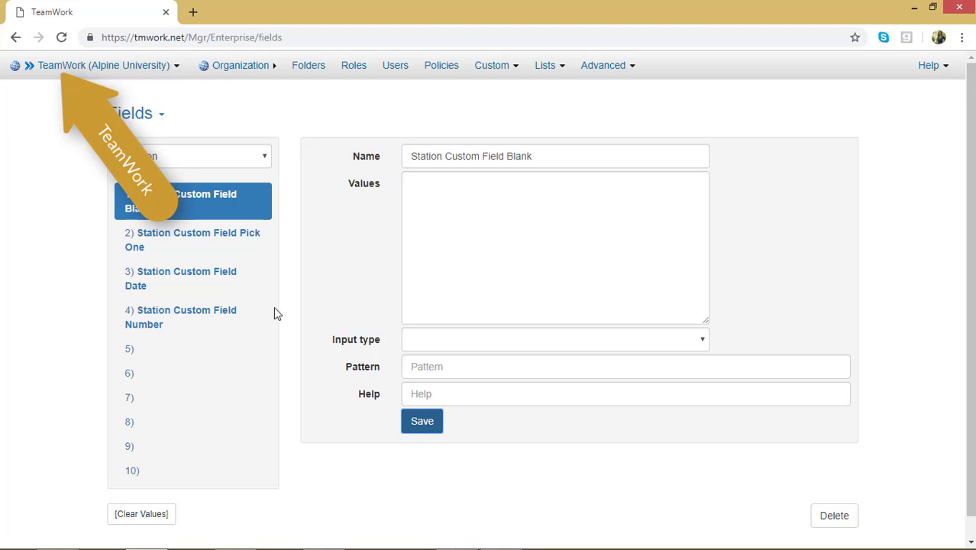
- Go to the list of stations and open the settings of the Banquet Manager station
click(77, 67)
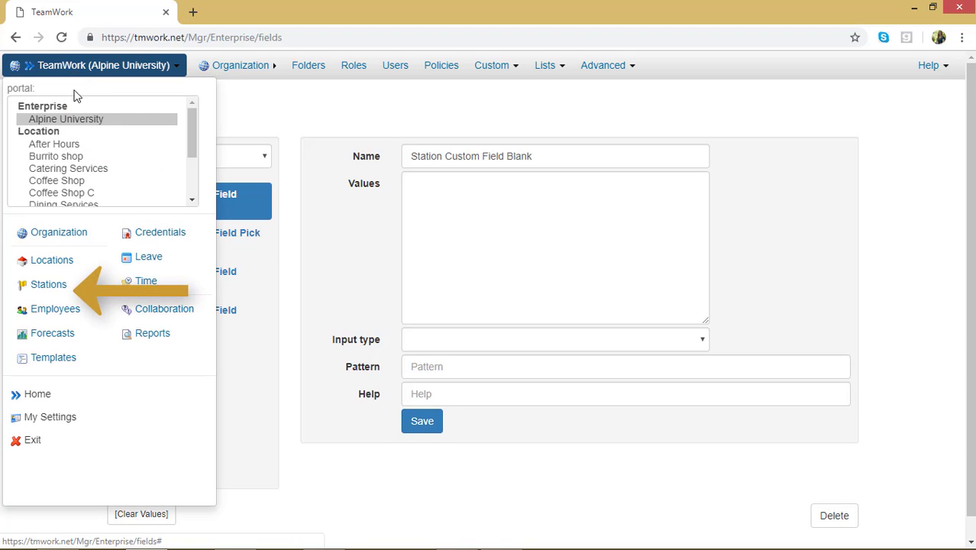
click(65, 284)
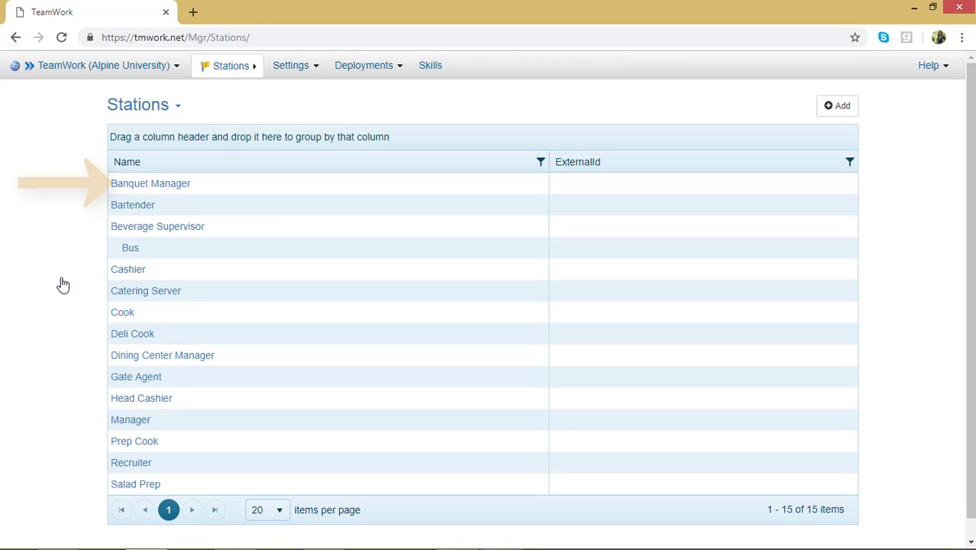
click(180, 189)
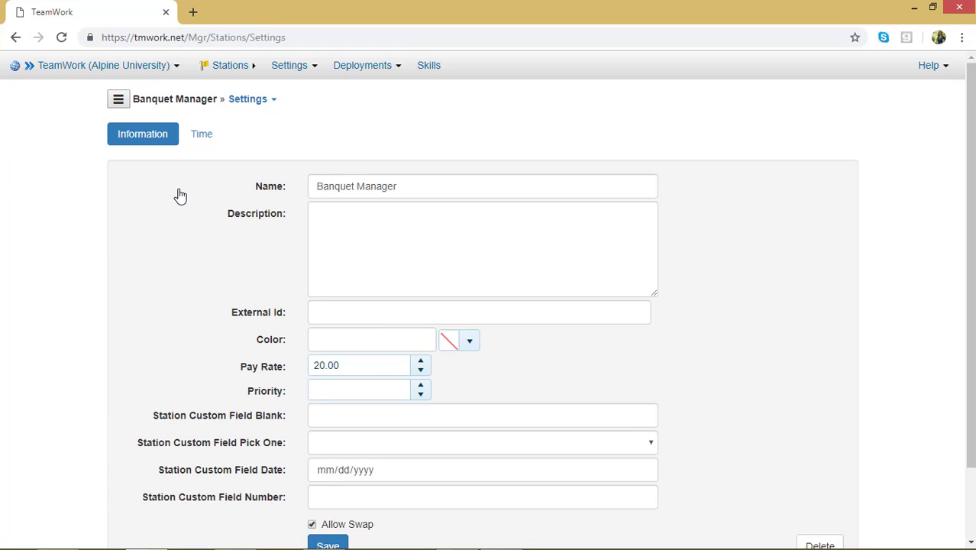
- Enter "Test" in Station Custom Field Blank and choose Yes for Station Custom Field Pick One
scroll(180, 197, down, 1)
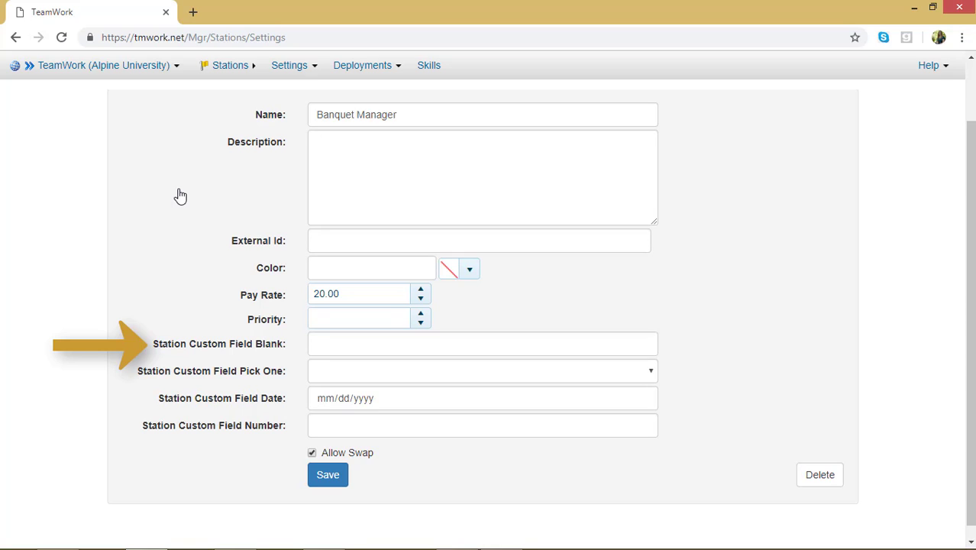
click(342, 345)
text(Test)
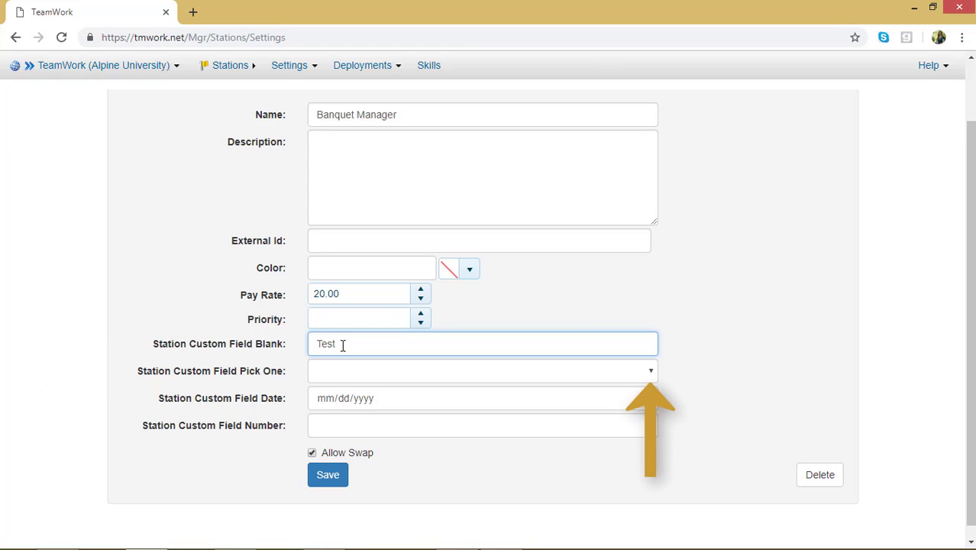
click(564, 379)
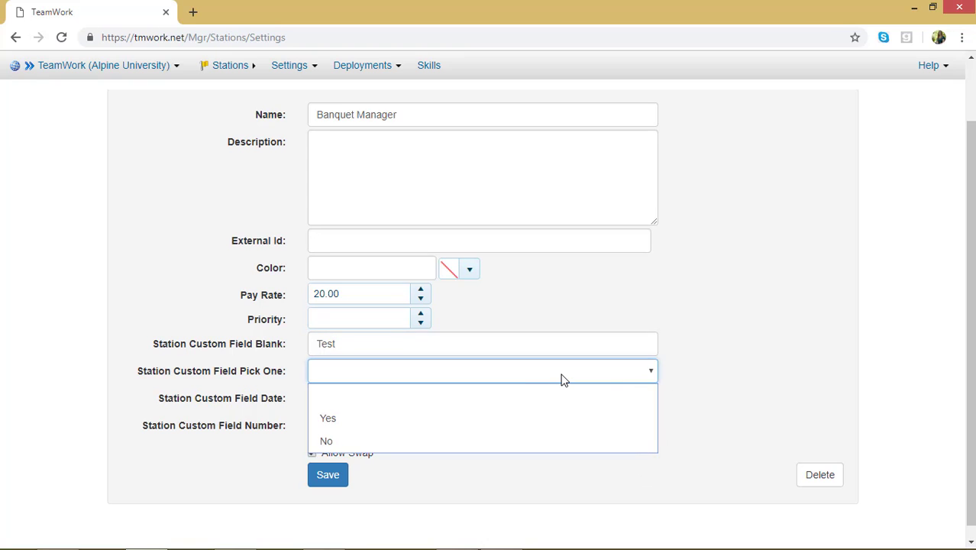
click(543, 420)
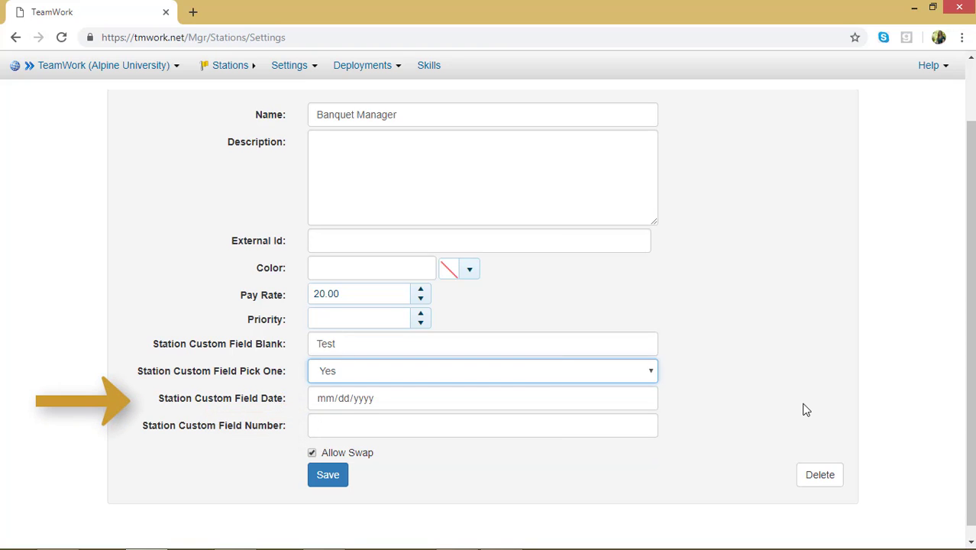
- Set the Banquet Manager's Station Custom Field Date to 04/19/2000
click(590, 401)
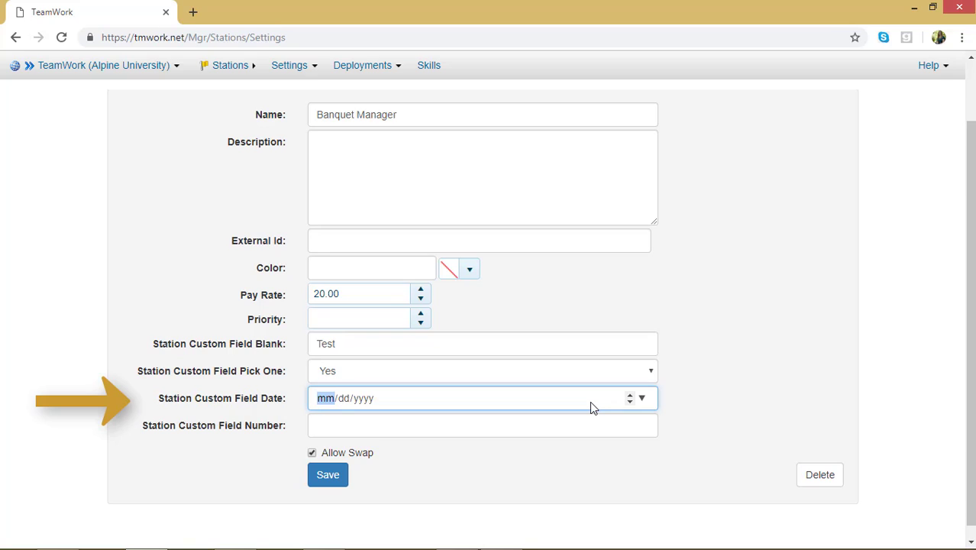
text(04/19/)
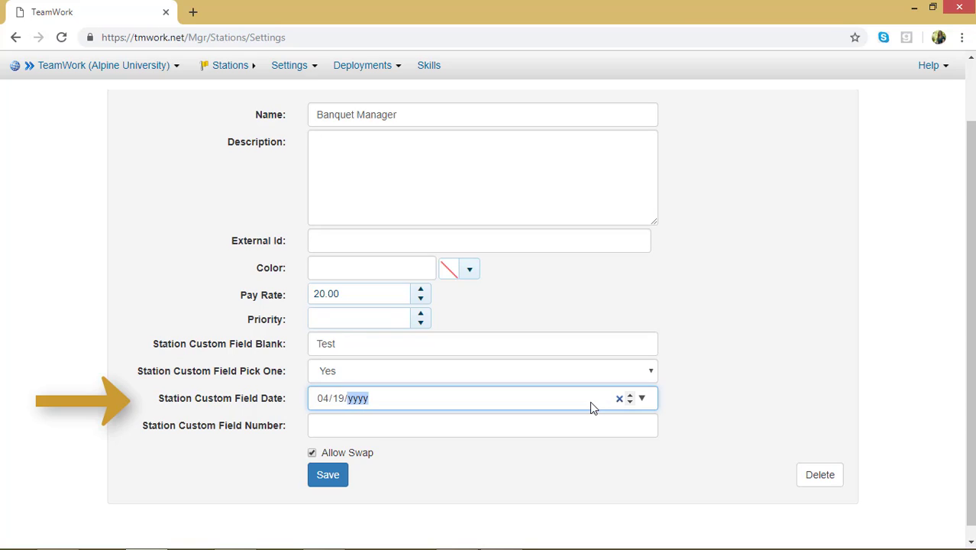
text(2000)
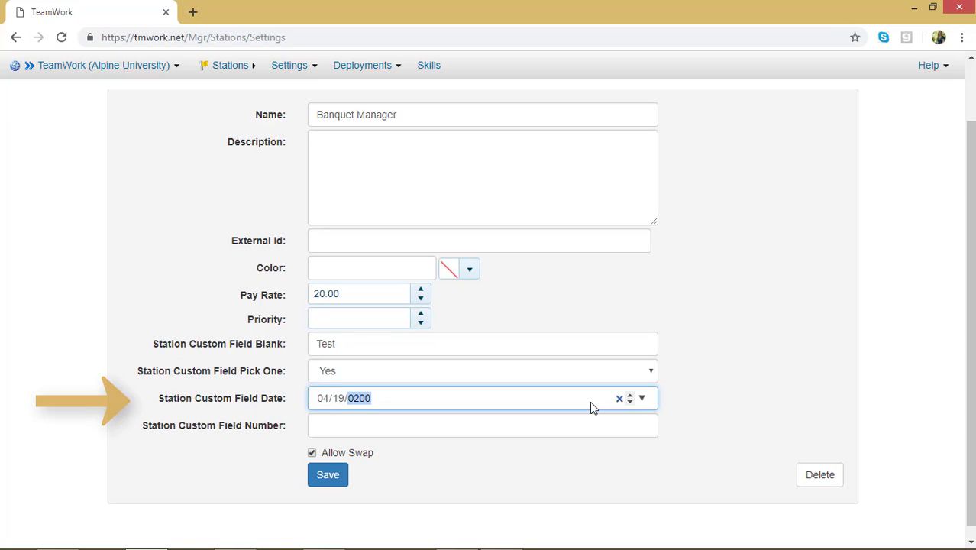
click(739, 399)
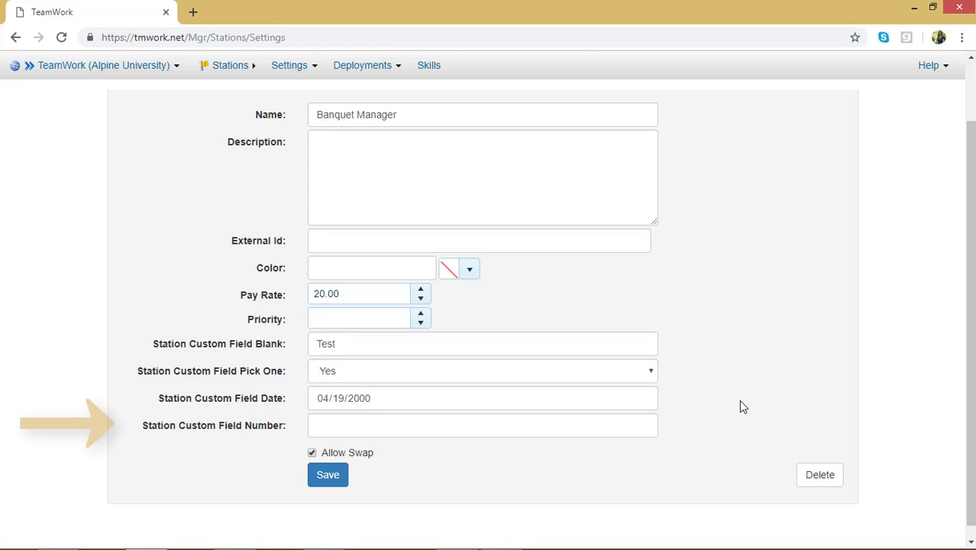
- Set Station Custom Field Number to 10 and save the Banquet Manager station's settings
mouse_move(577, 418)
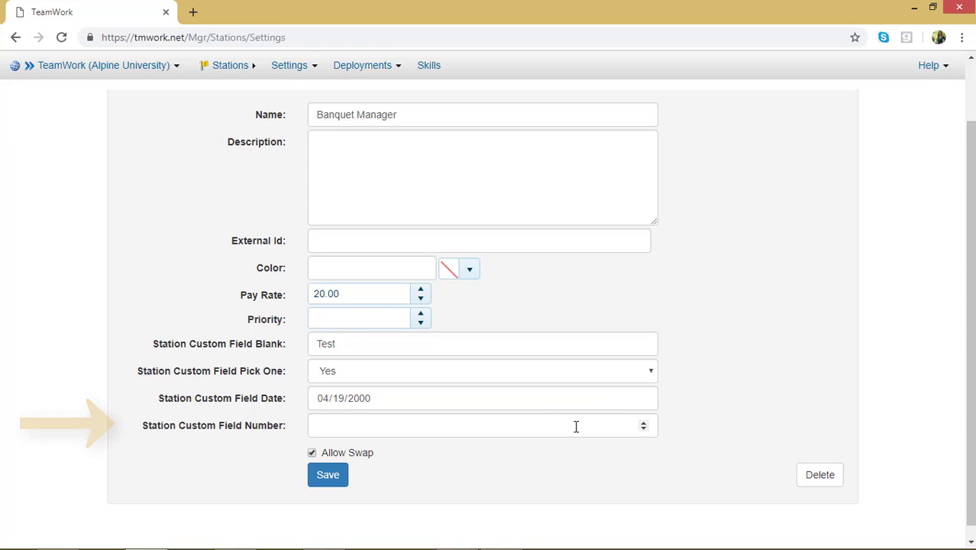
click(644, 423)
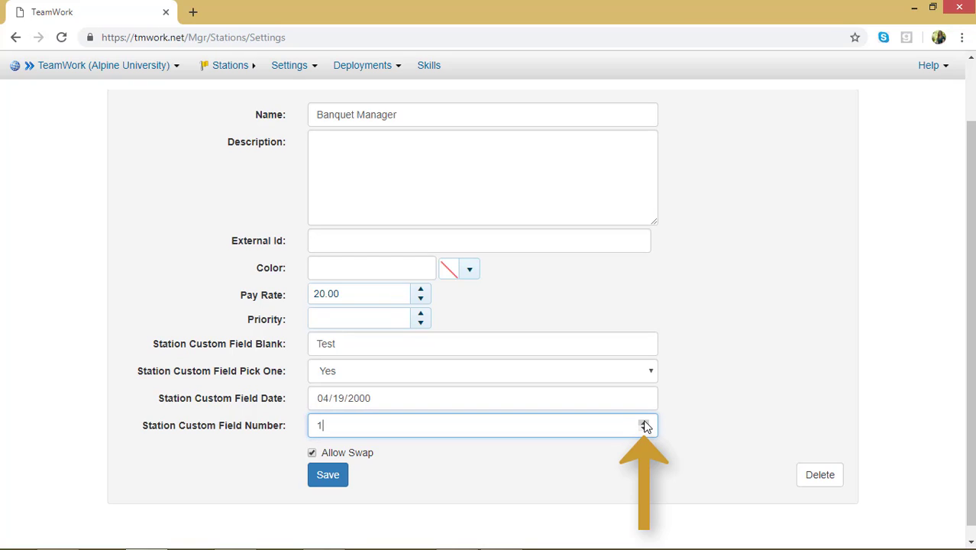
click(644, 422)
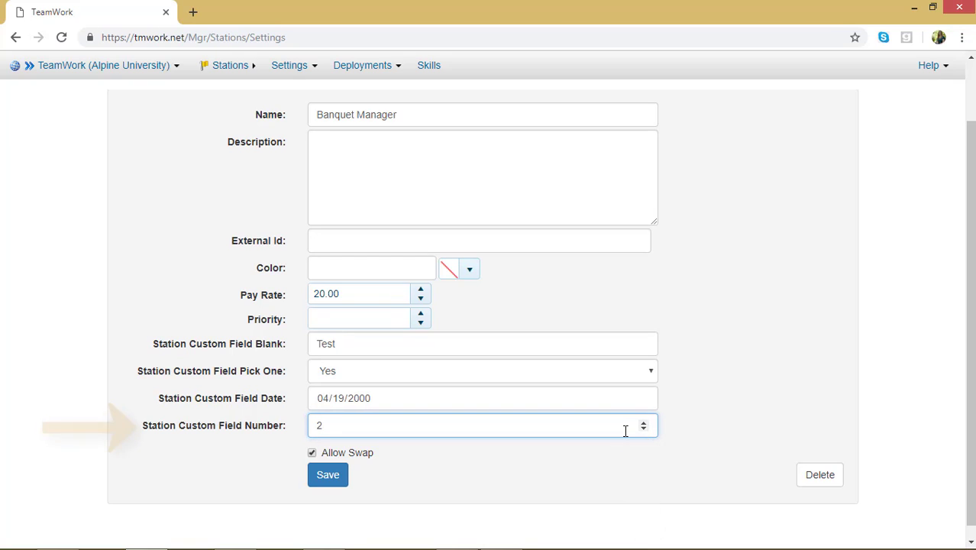
drag(334, 426, 265, 429)
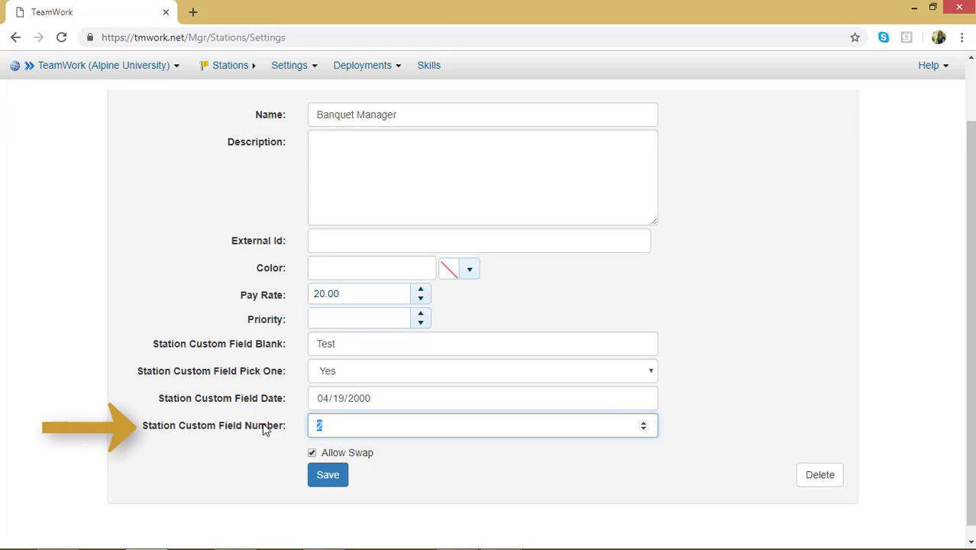
text(10)
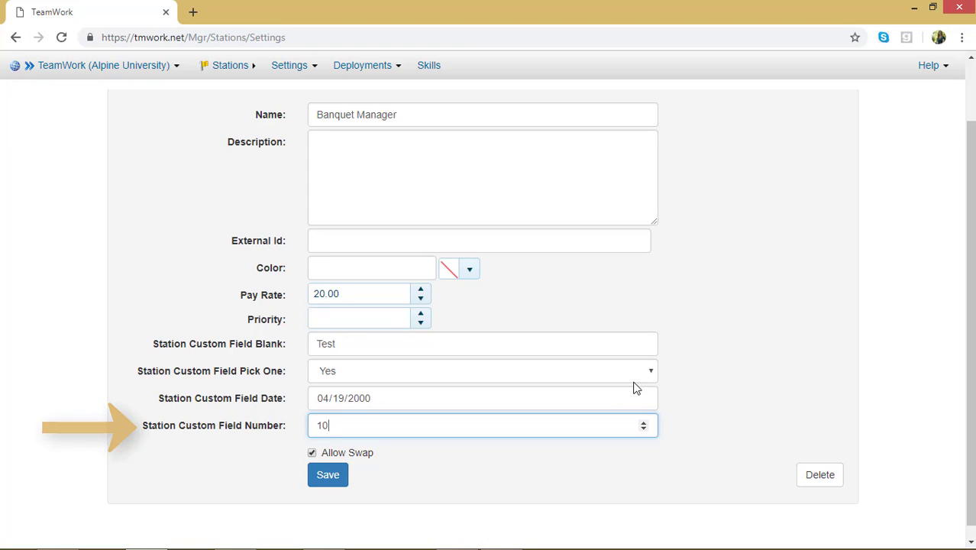
click(749, 415)
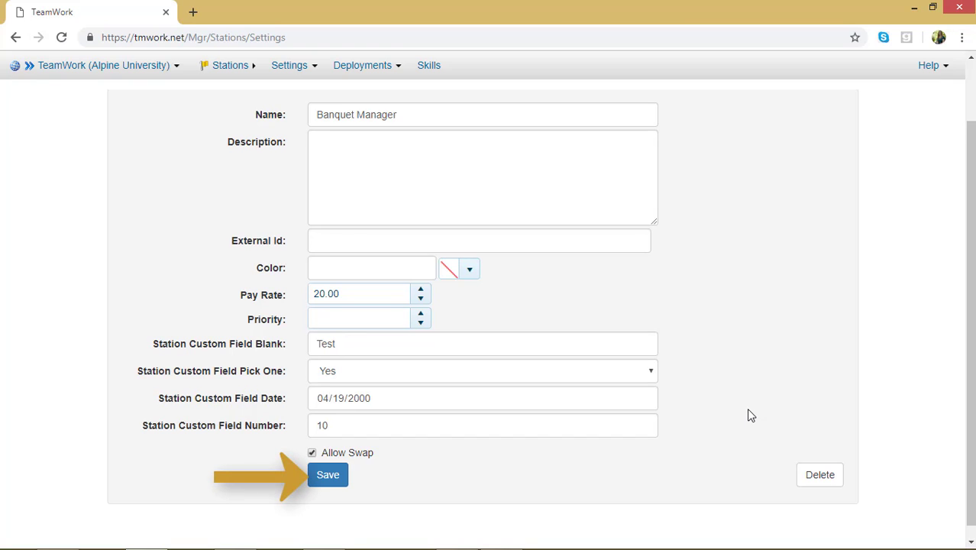
click(330, 478)
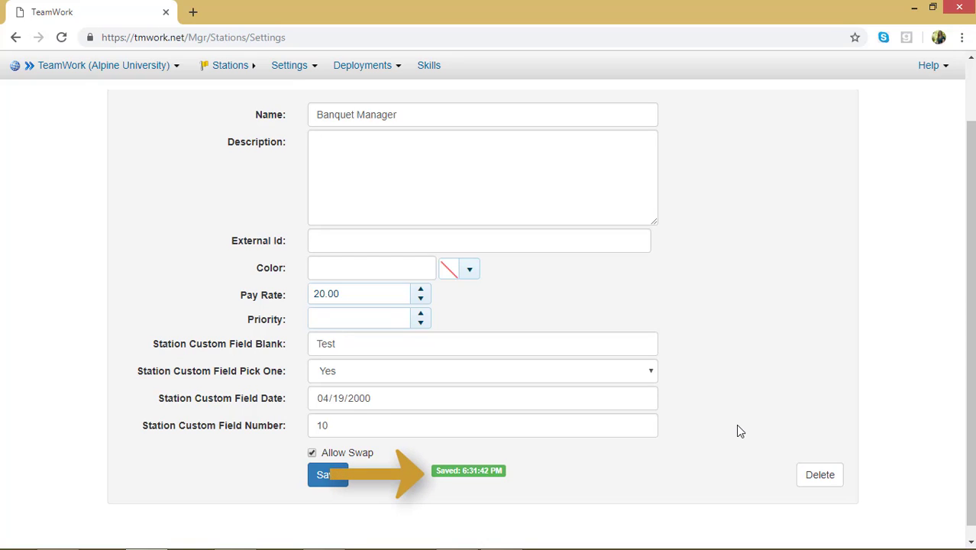